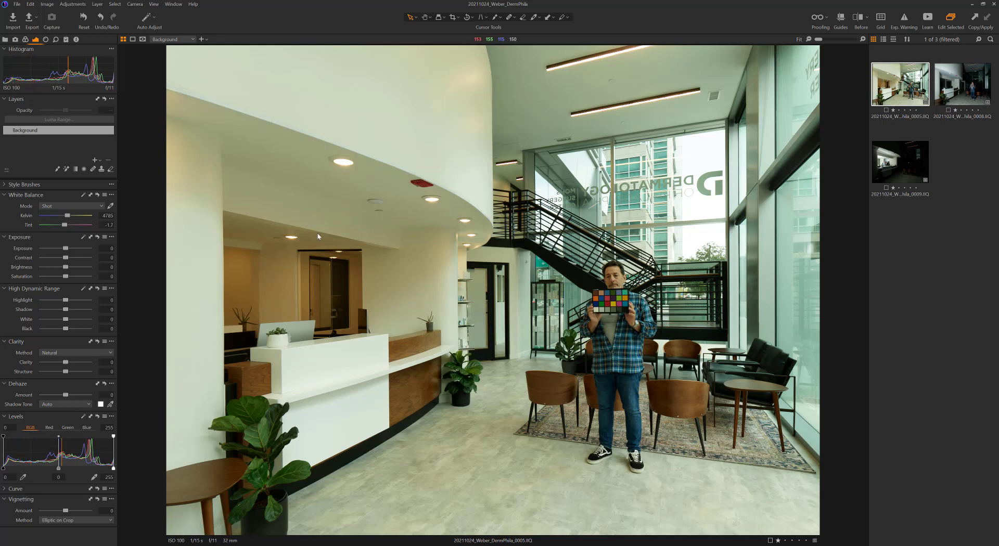
Compare bracketed frames 0008 and 0009, then return to the bright frame 0005.
left_click(968, 91)
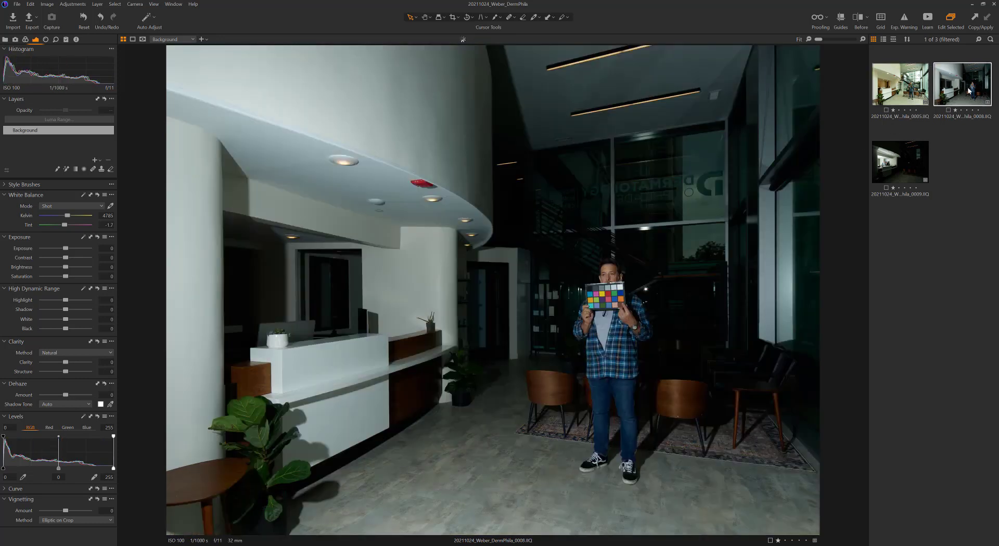
left_click(895, 162)
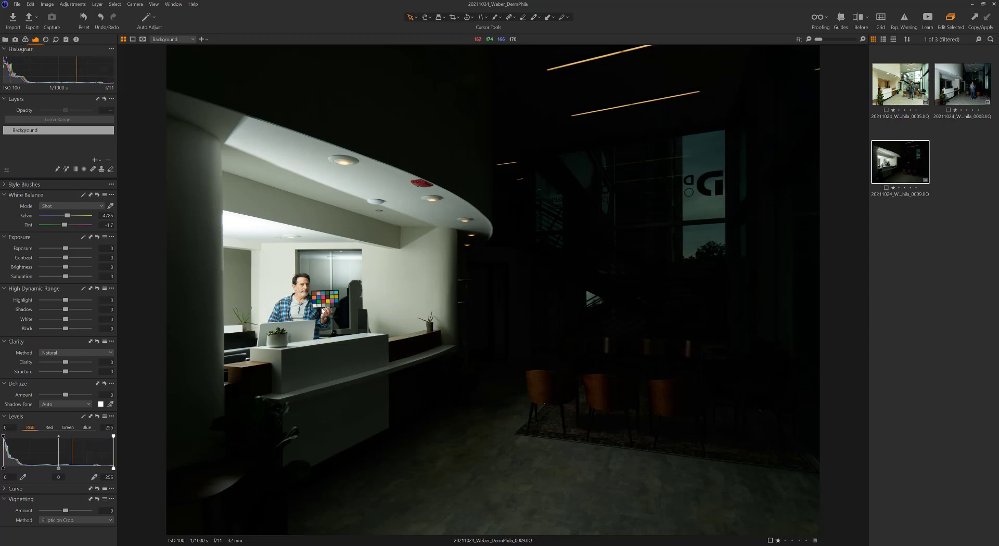
left_click(910, 87)
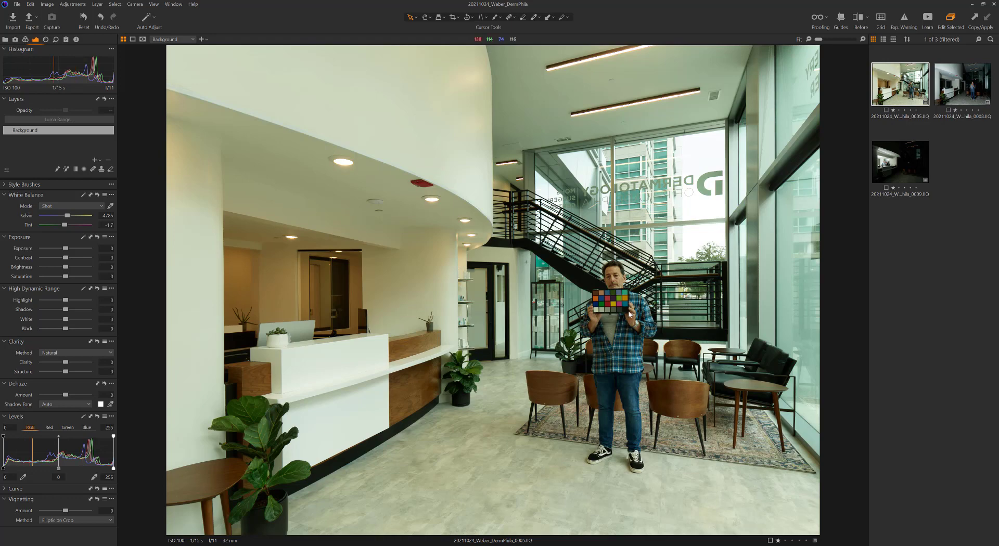
Neutralise frame 0005's white balance from the chart's grey patch, then fit the photo to view.
scroll(631, 258, "up", 5)
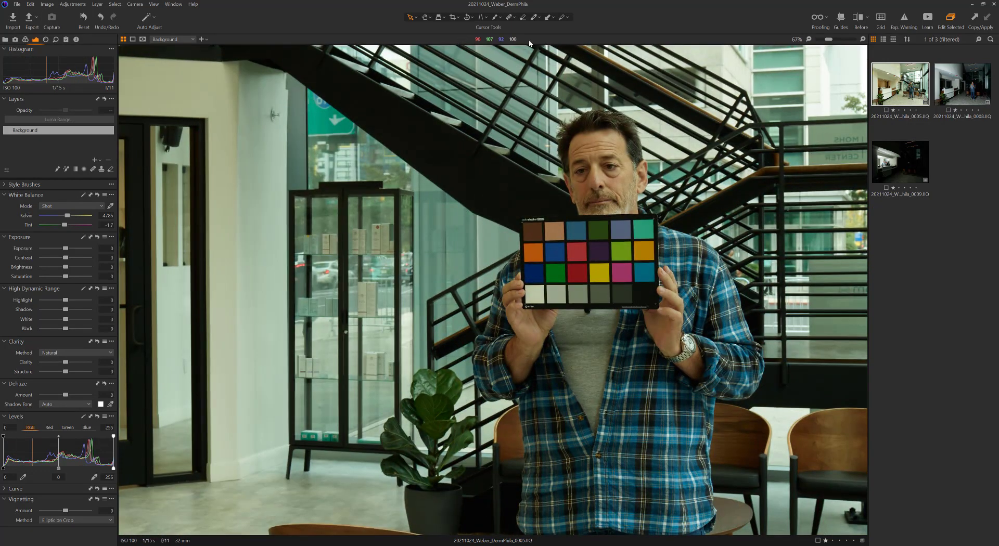
key("w")
left_click(577, 290)
key("ctrl+0")
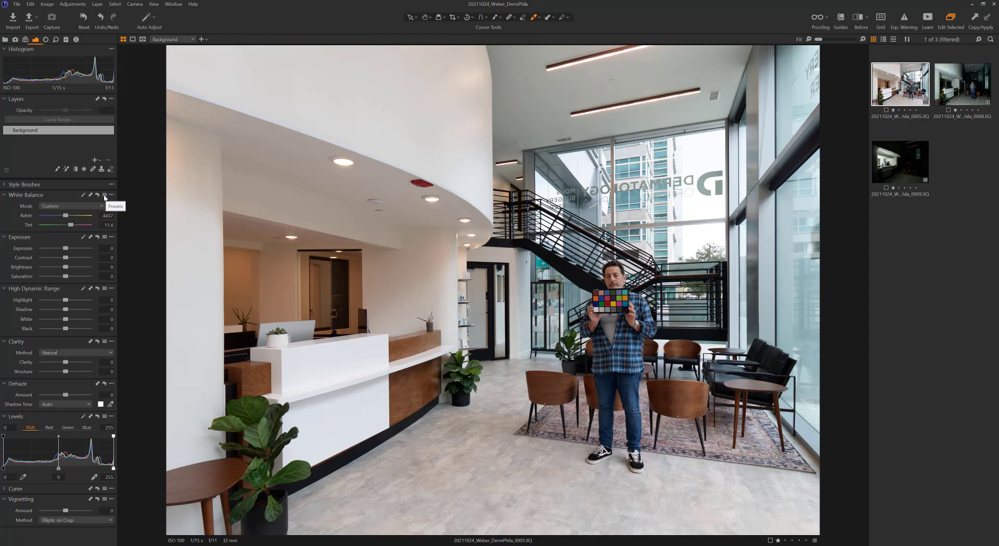
Save this white balance as a custom preset named 'ambient'.
left_click(104, 196)
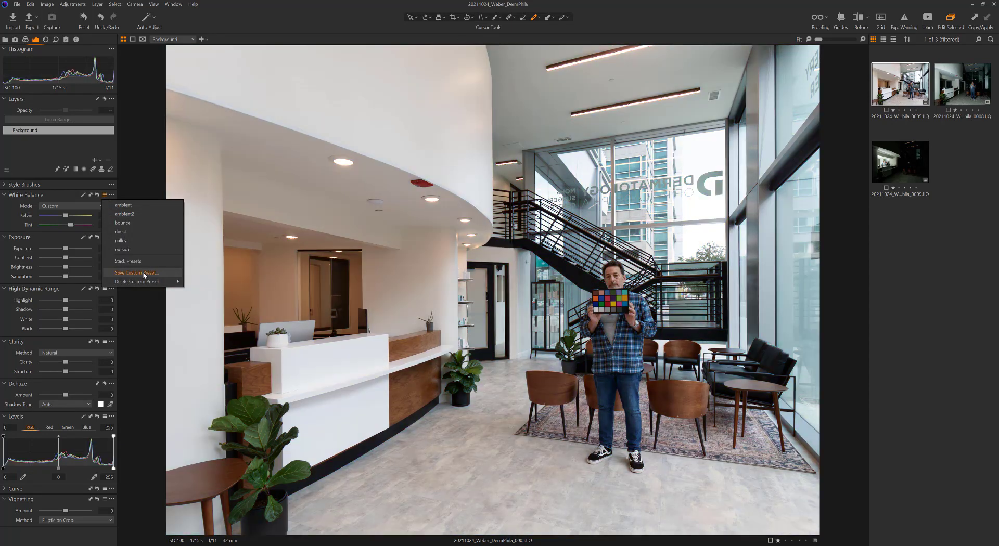
left_click(145, 275)
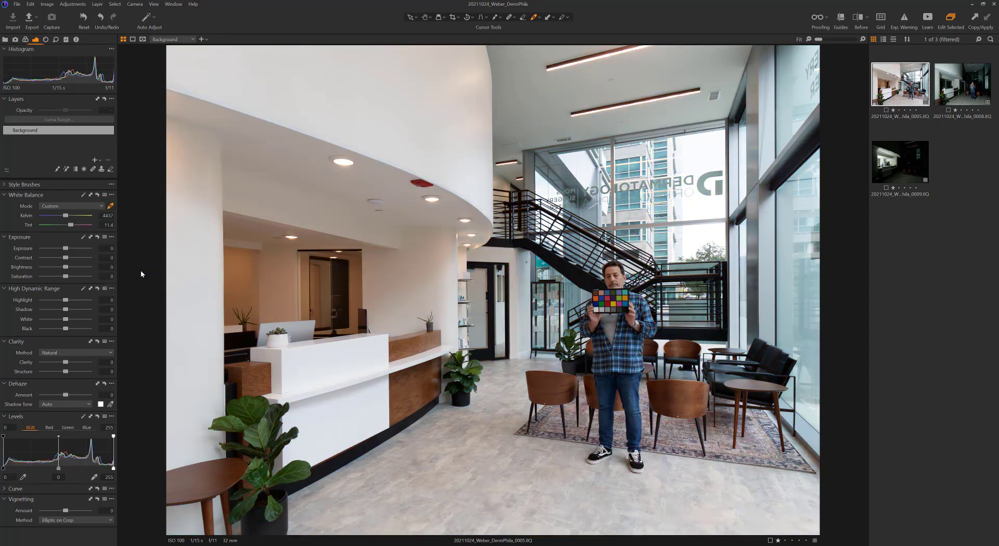
type("ambient")
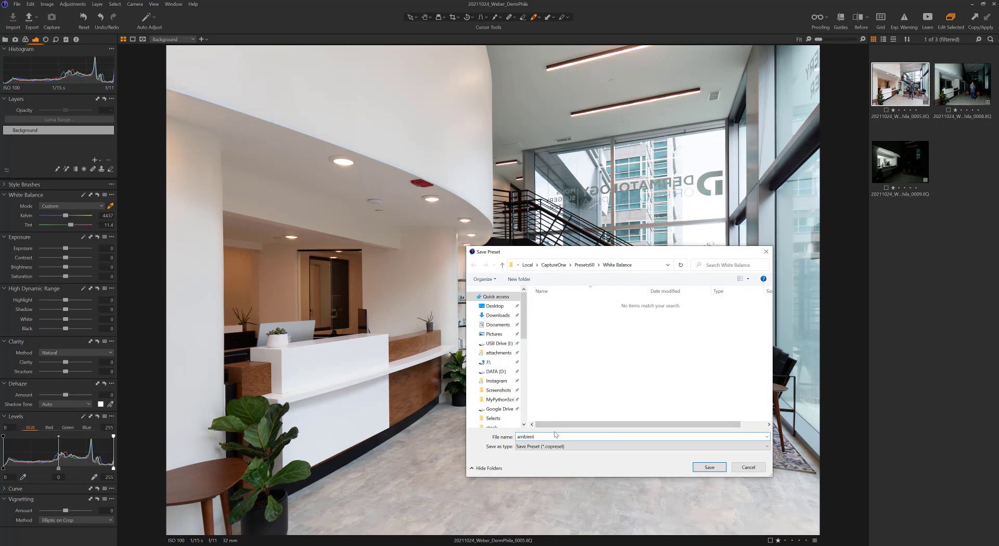
left_click(711, 468)
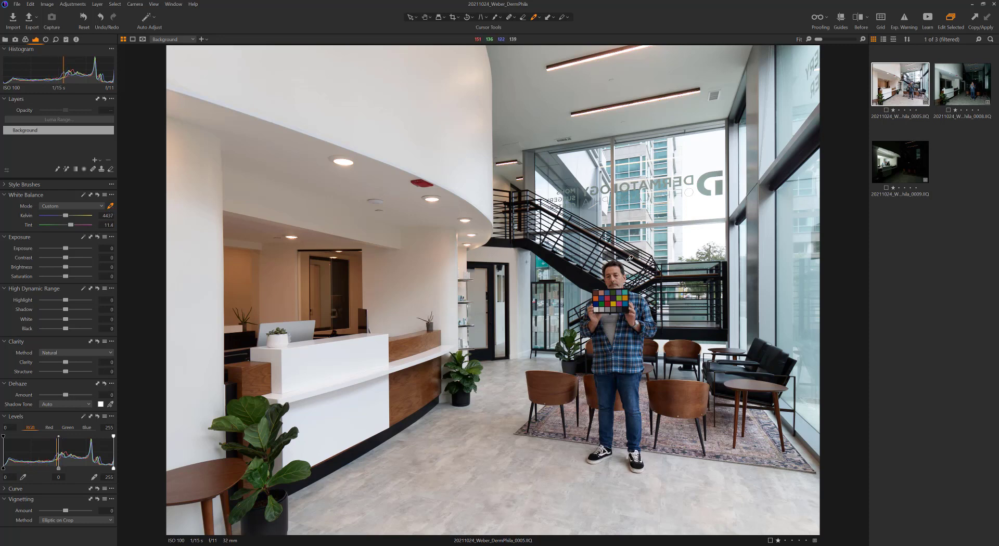
Neutralise frame 0008's white balance from the chart's grey patch.
left_click(962, 89)
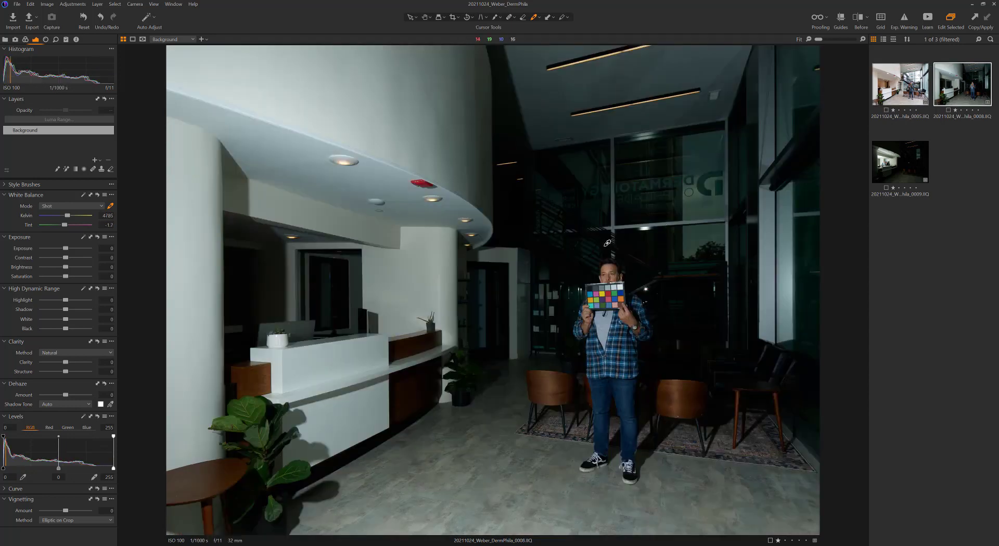
scroll(613, 301, "up", 2)
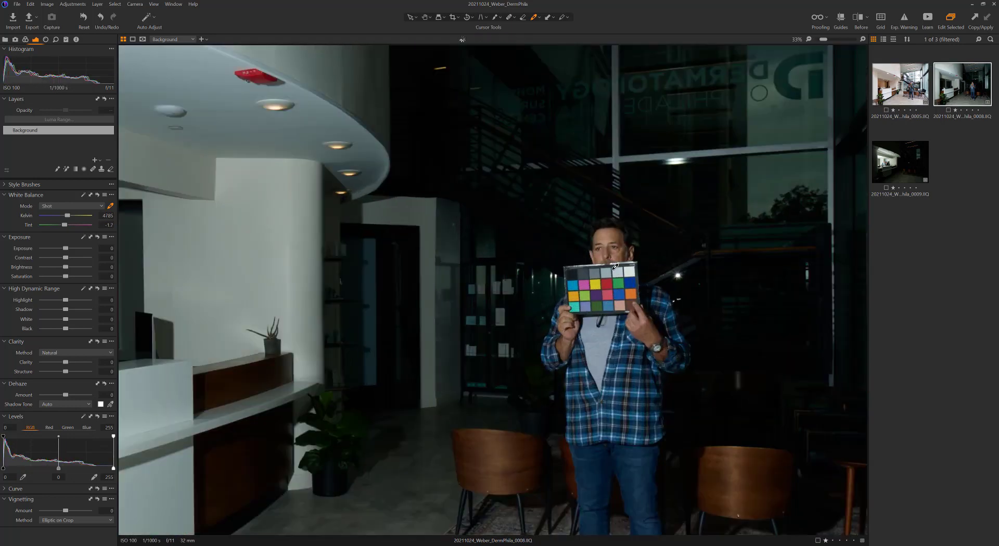
left_click(609, 268)
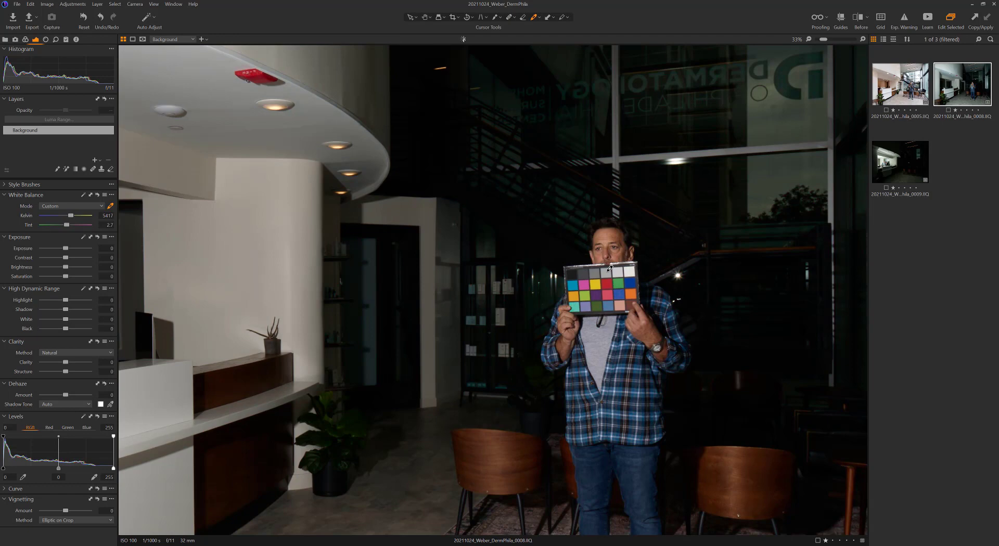
Save it as a custom white balance preset named 'direct', then open frame 0009.
left_click(104, 195)
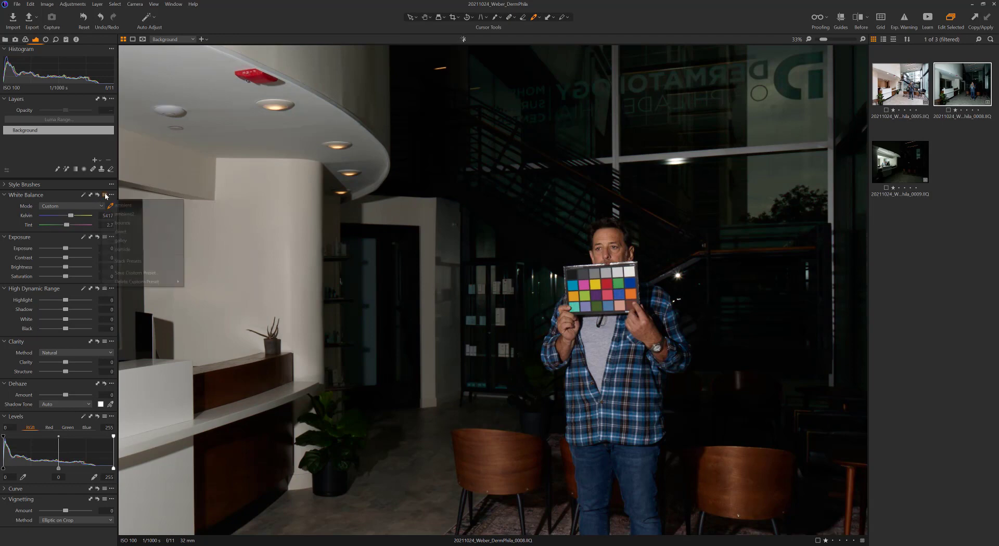
left_click(129, 271)
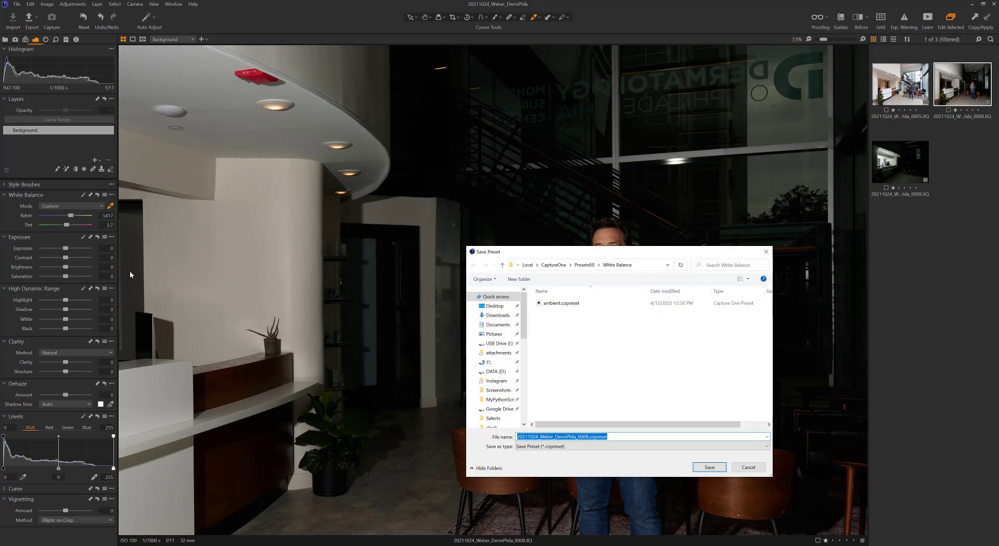
type("direct")
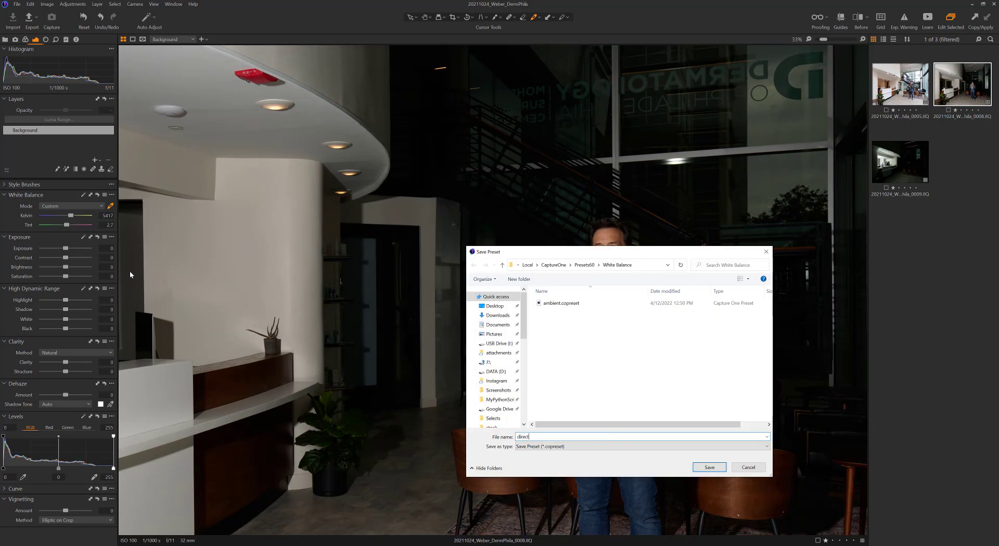
key("Return")
left_click(898, 164)
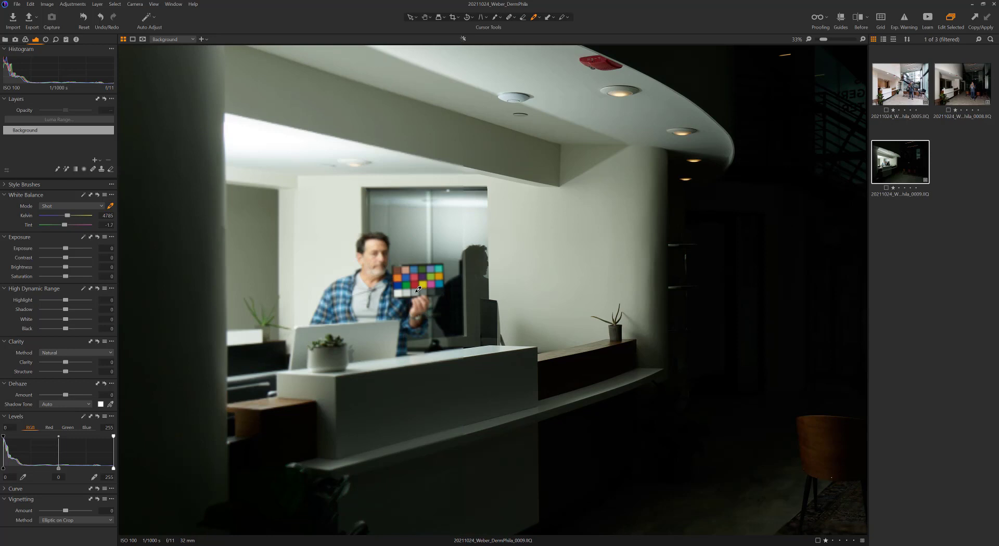
Neutralise frame 0009 from the grey patch (4970 K, tint 3.5), save as preset 'bounce', and fit.
left_click(418, 289)
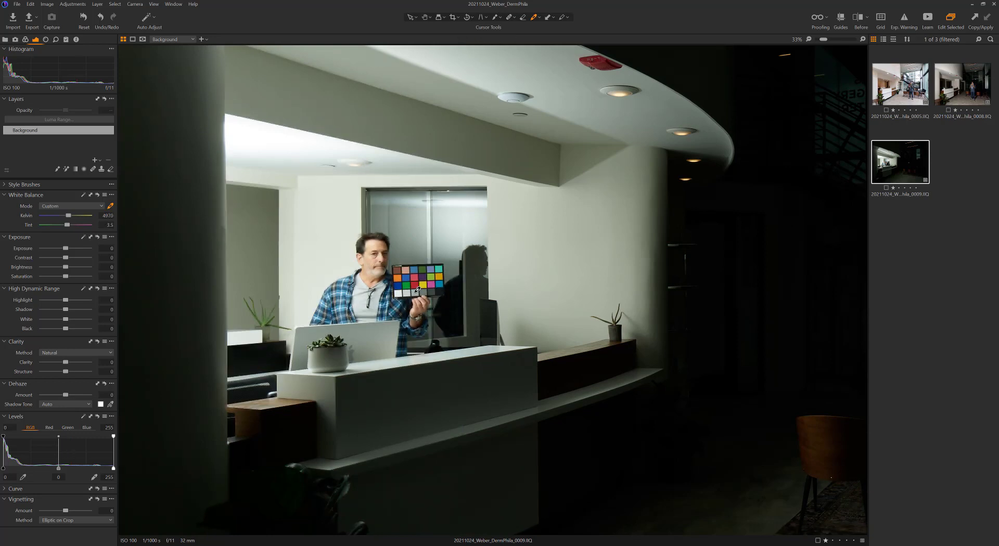
left_click(104, 196)
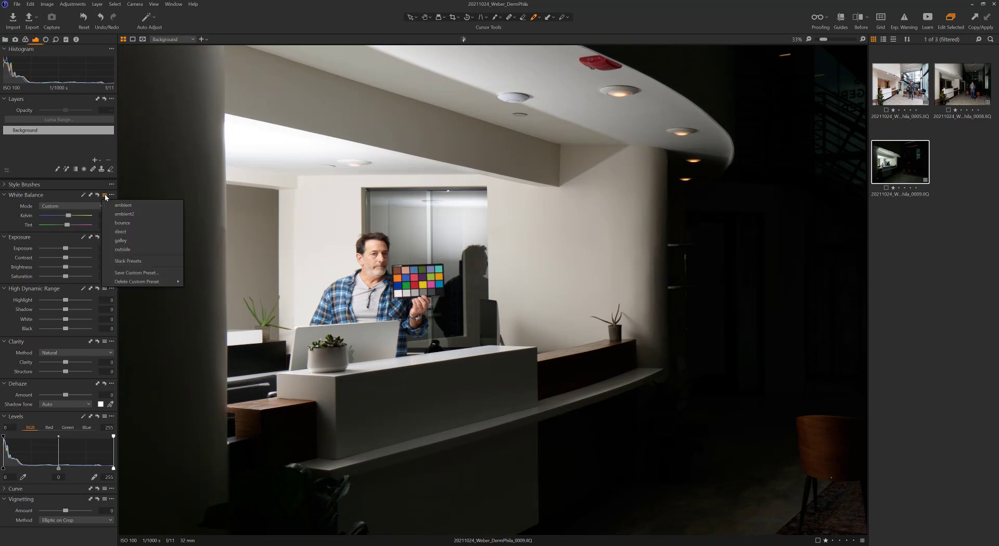
left_click(130, 272)
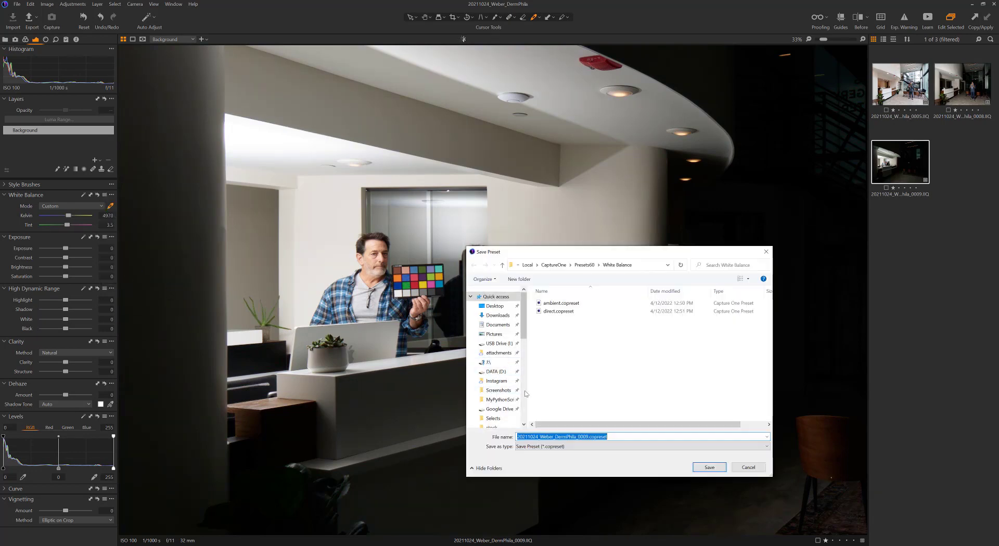
type("bounce")
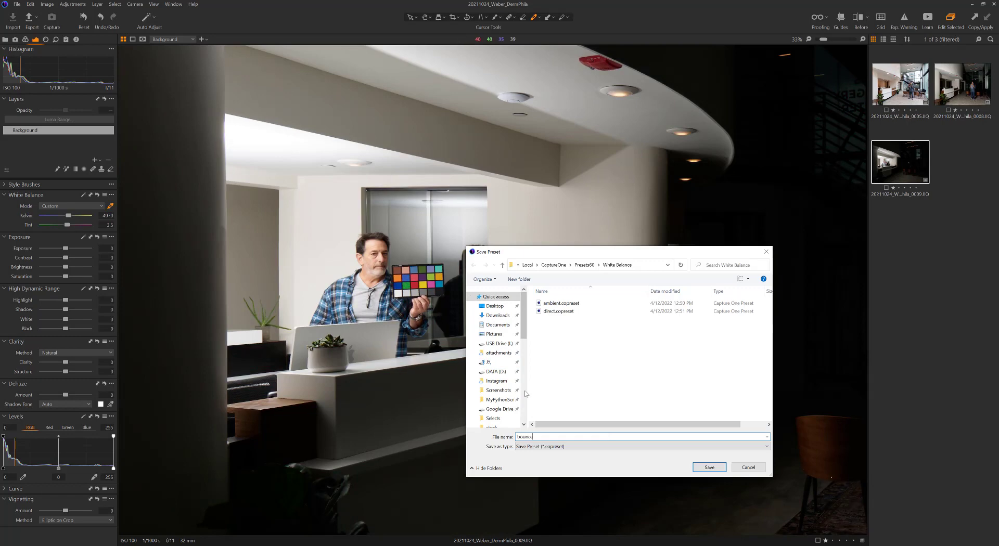
left_click(711, 467)
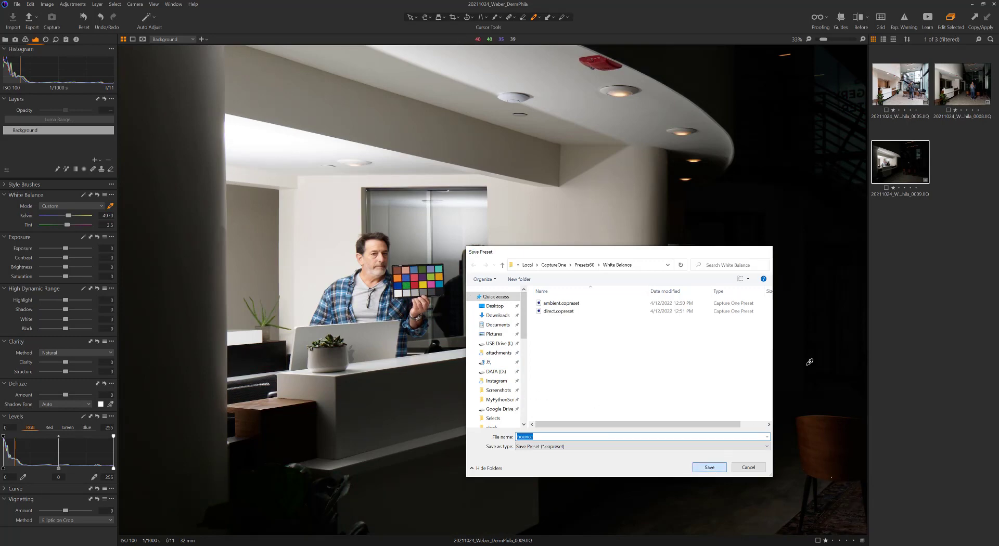
double_click(541, 258)
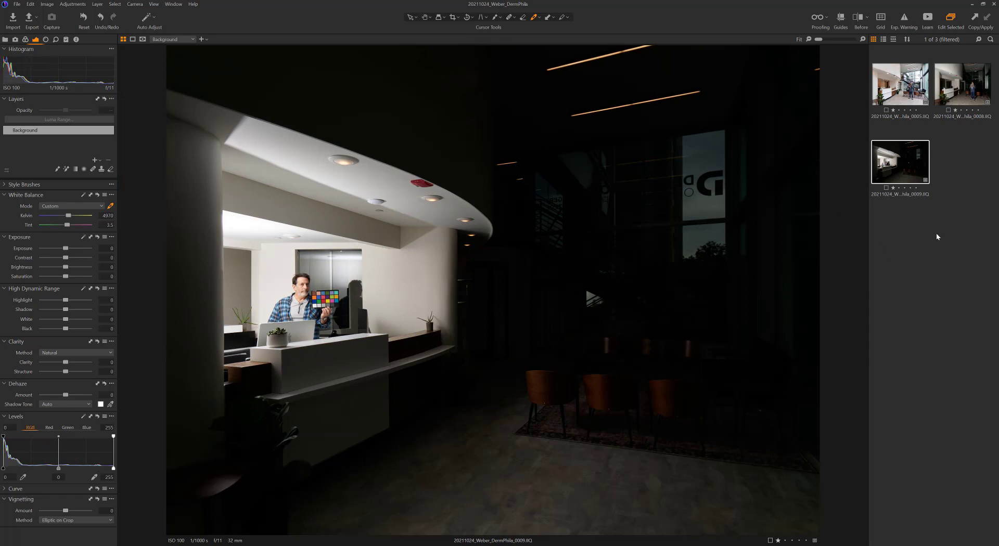
Filter the library to two-star images and show frame 0010 with the Adjustments tools.
left_click(5, 39)
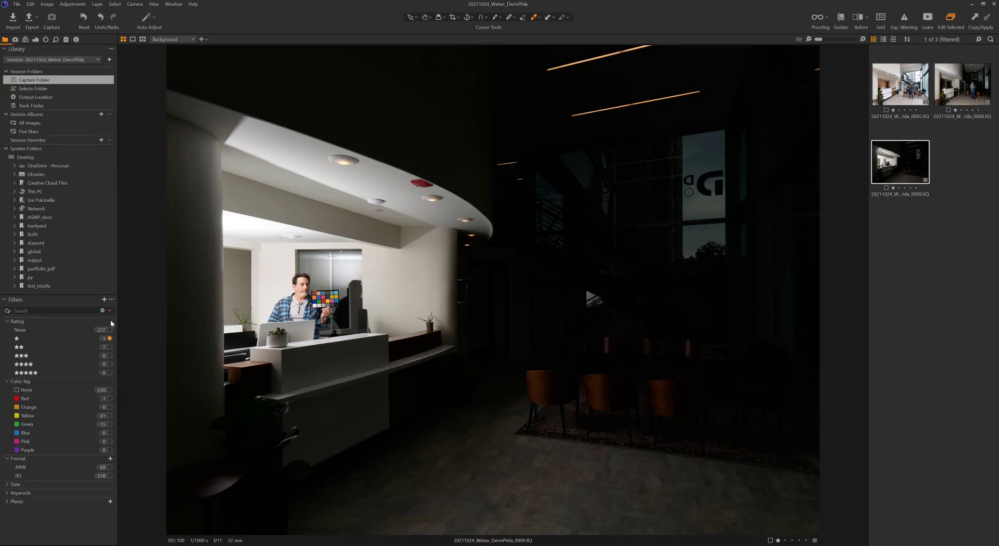
left_click(106, 347)
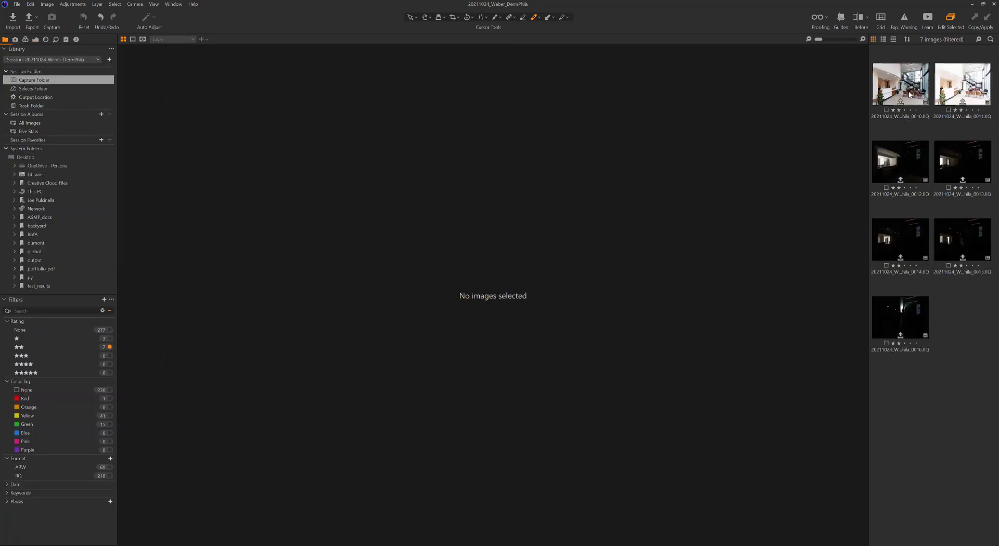
left_click(909, 94)
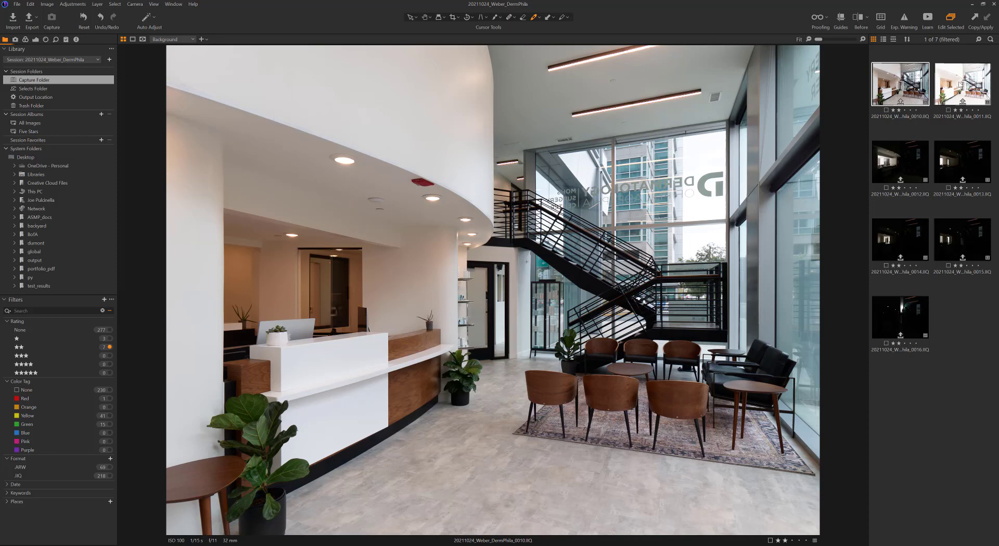
left_click(959, 85)
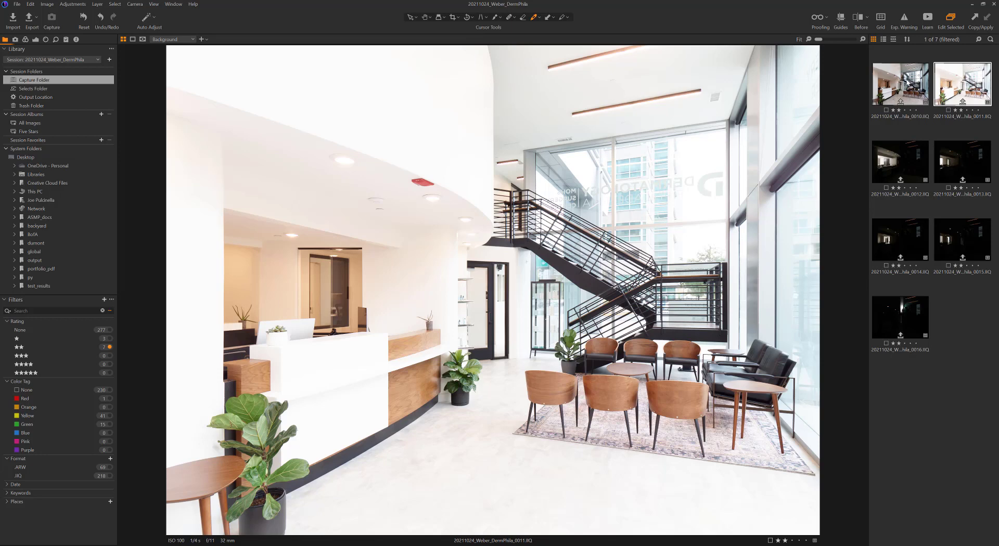
left_click(907, 81)
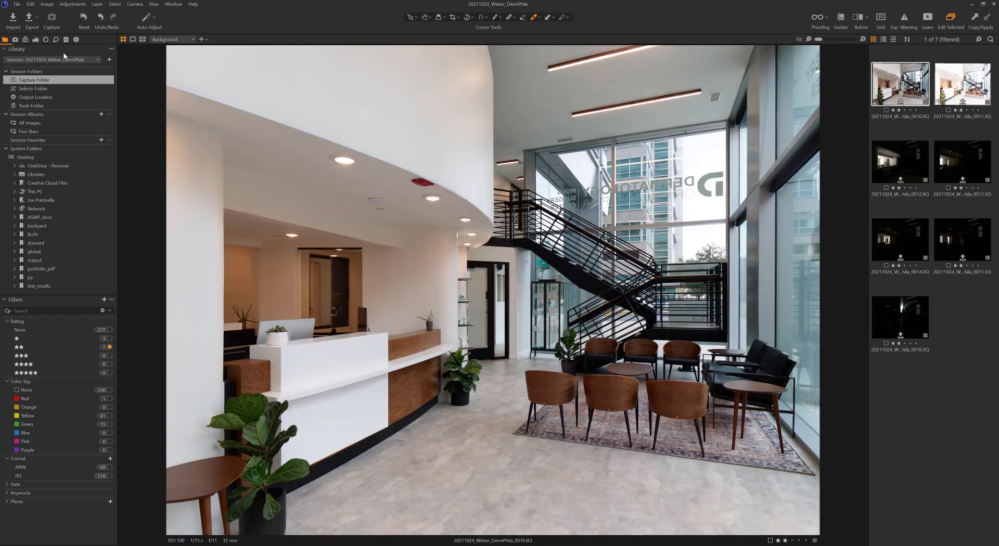
left_click(35, 40)
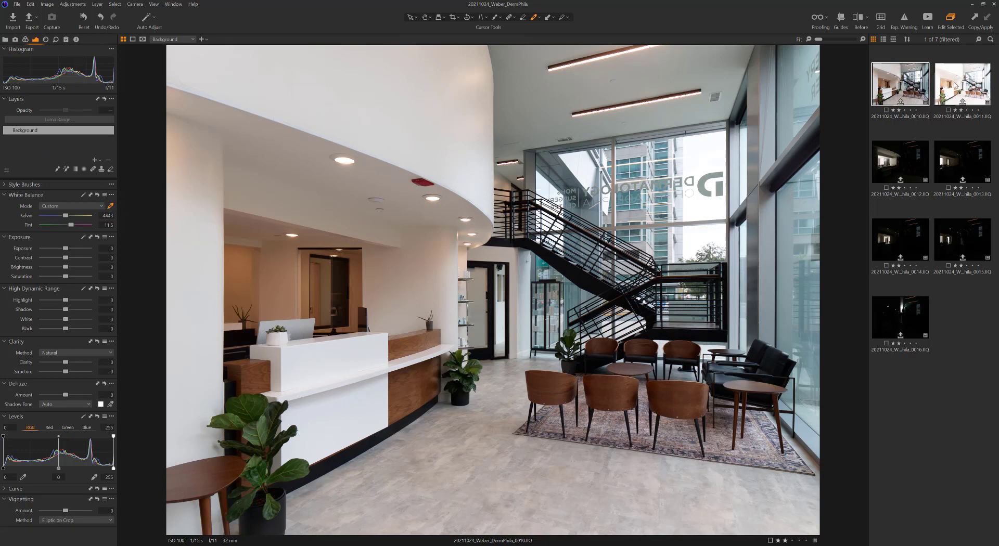
Apply the 'ambient' white balance preset to 0010 with 0011 selected, then view dark frame 0012.
left_click(955, 88, "ctrl")
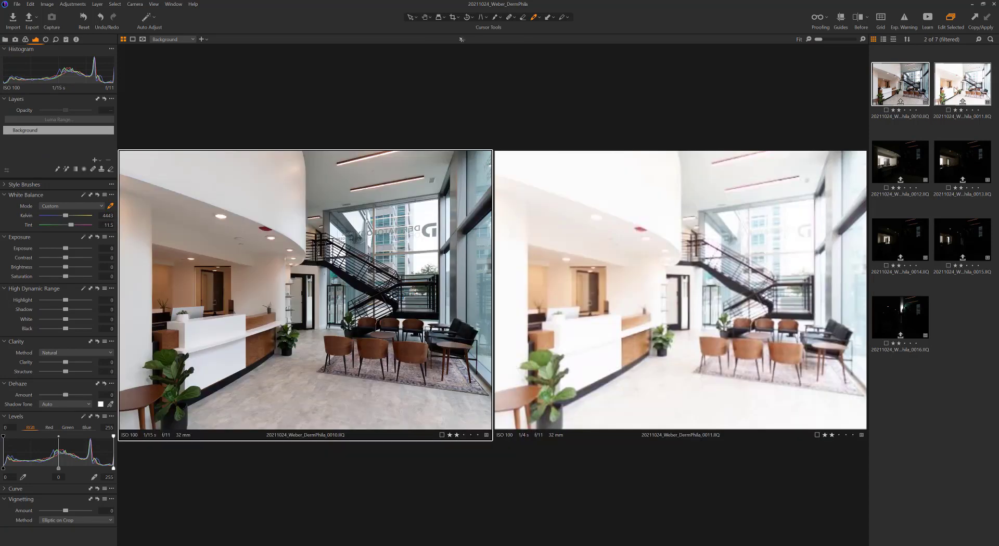
left_click(104, 195)
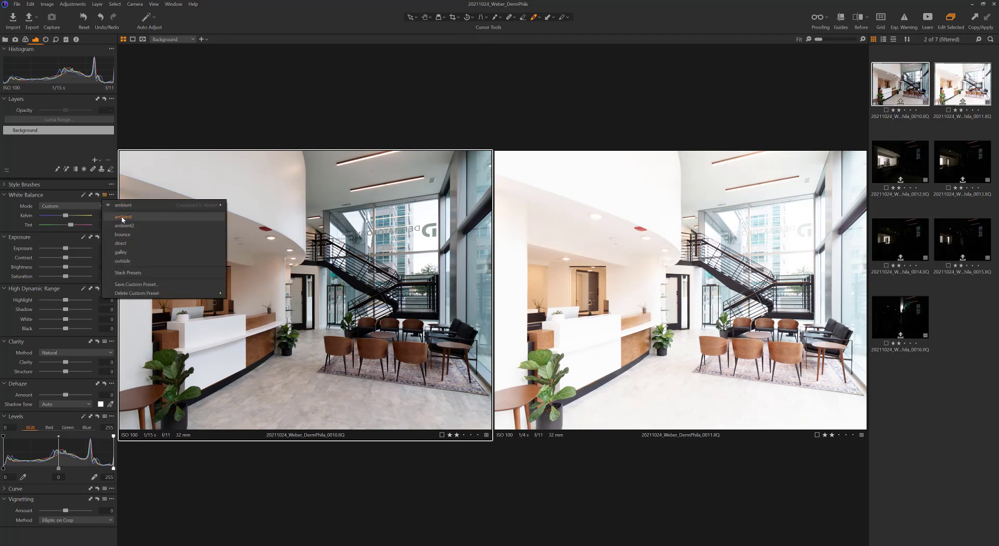
left_click(123, 217)
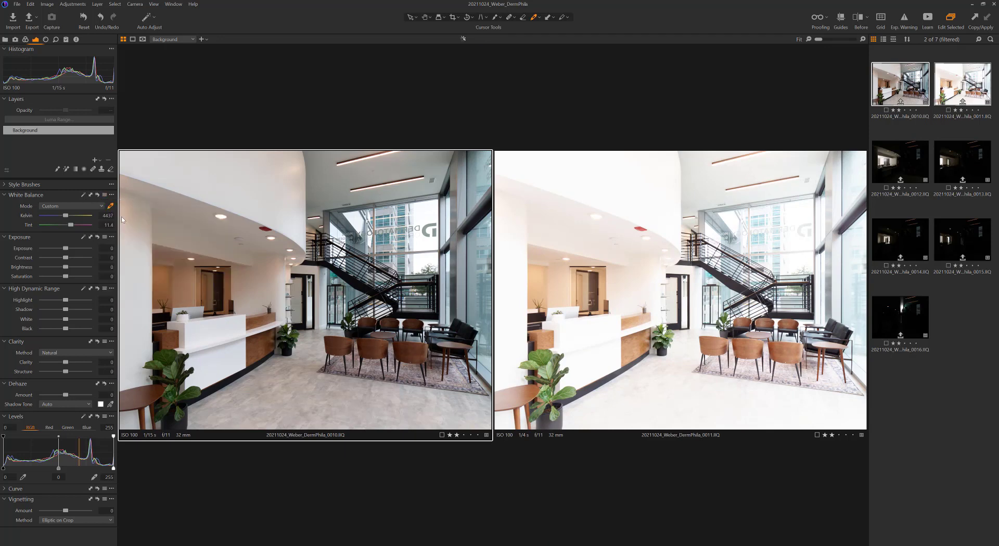
left_click(411, 18)
left_click(904, 166)
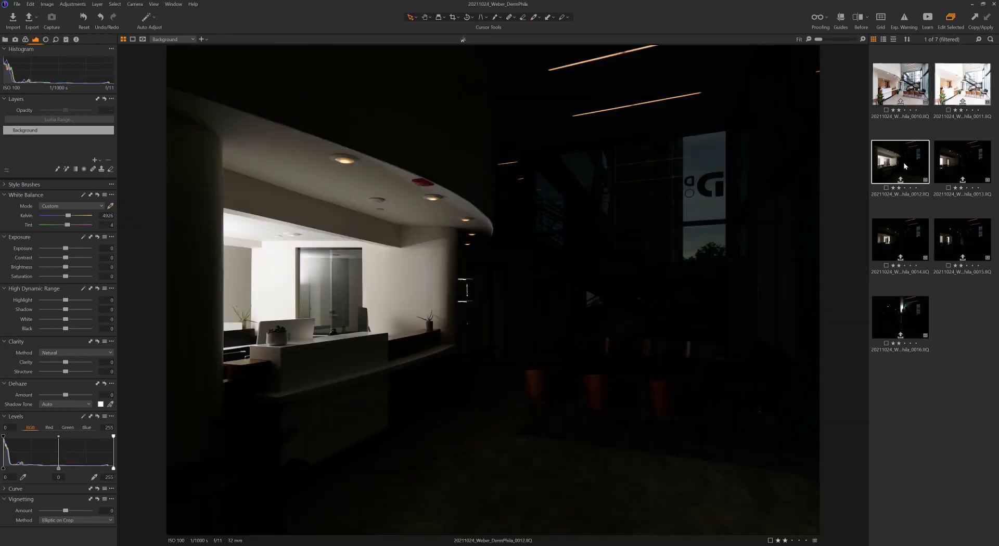
Look through the dark bracket frames 0013 to 0016.
left_click(956, 162)
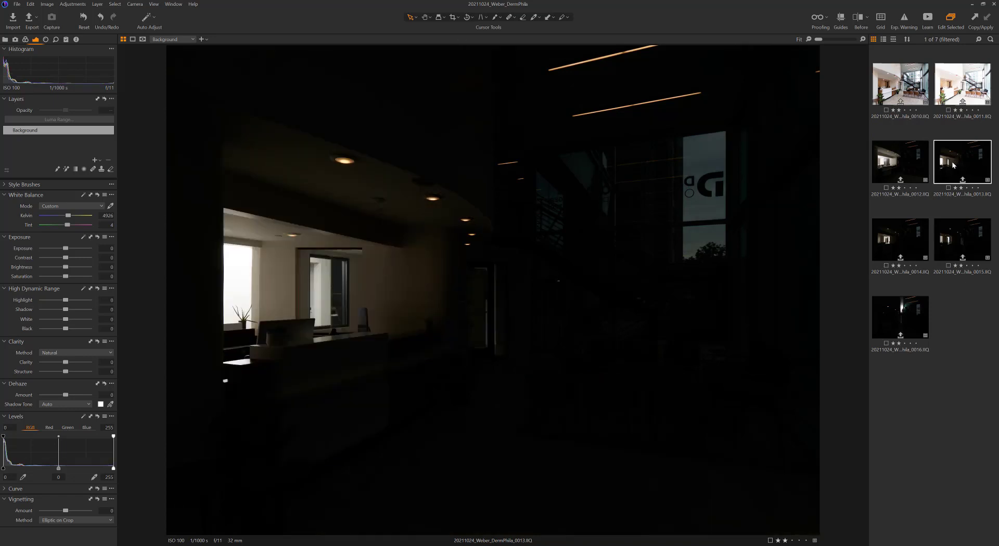
left_click(899, 243)
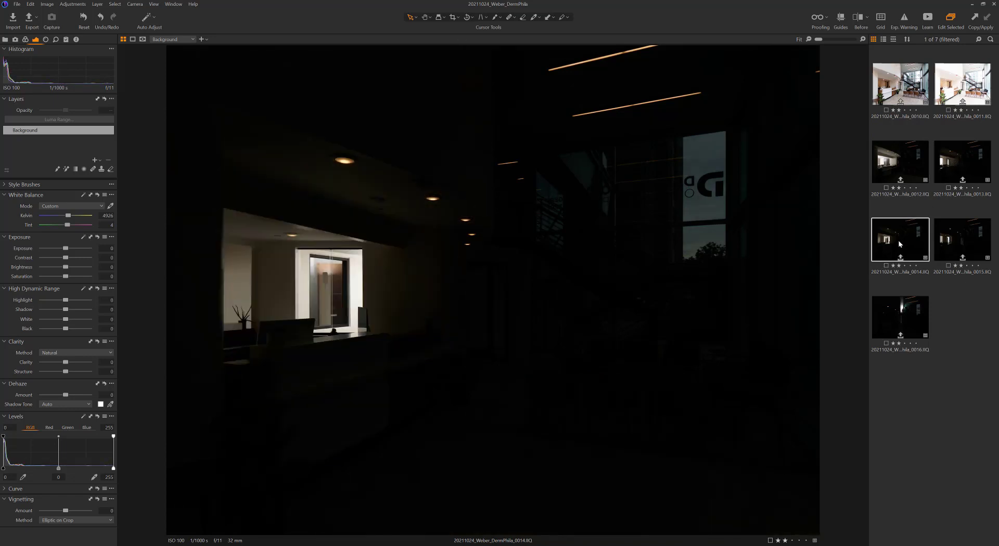
left_click(966, 235)
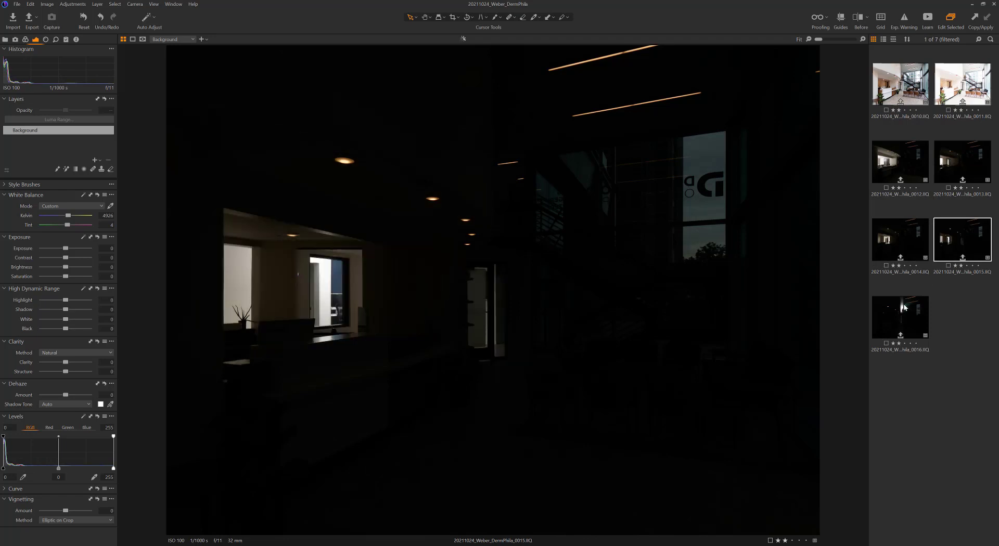
left_click(899, 311)
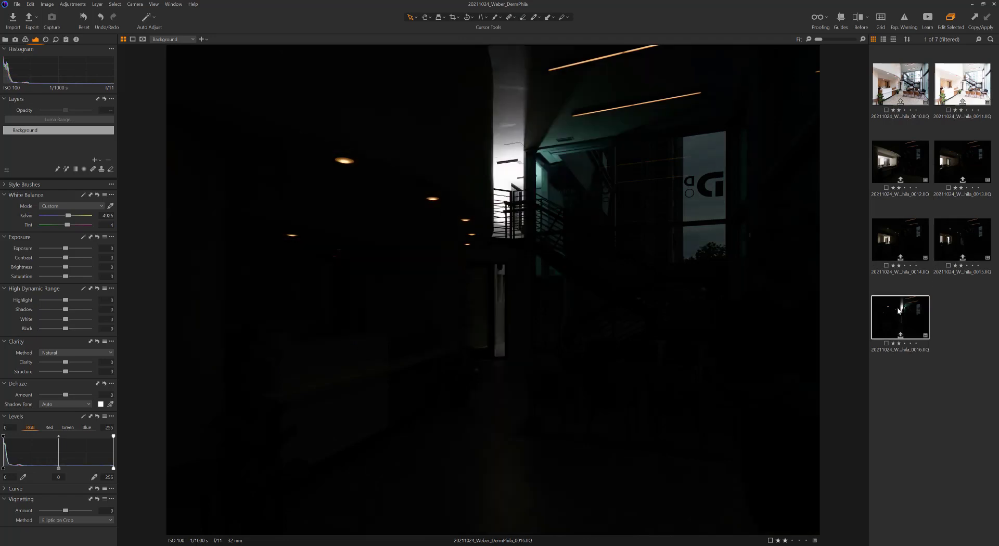
Apply the 'bounce' white balance preset to frames 0012–0016, then return to image 0010.
left_click(906, 164, "shift")
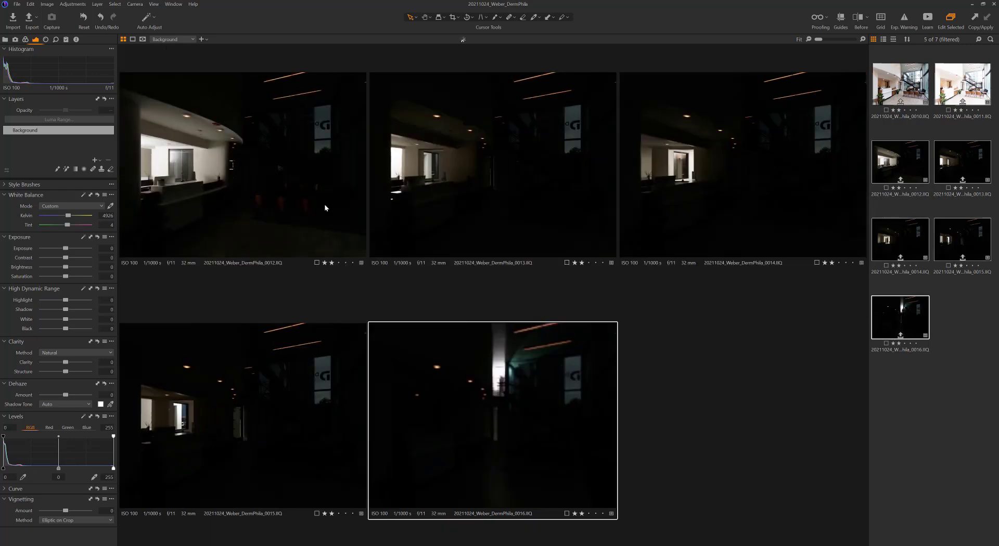
left_click(105, 195)
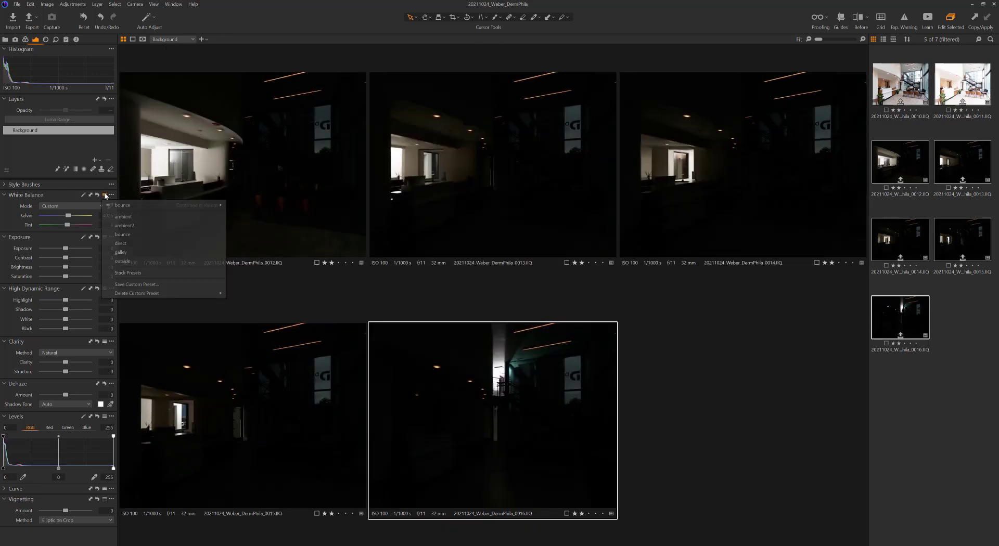
left_click(126, 235)
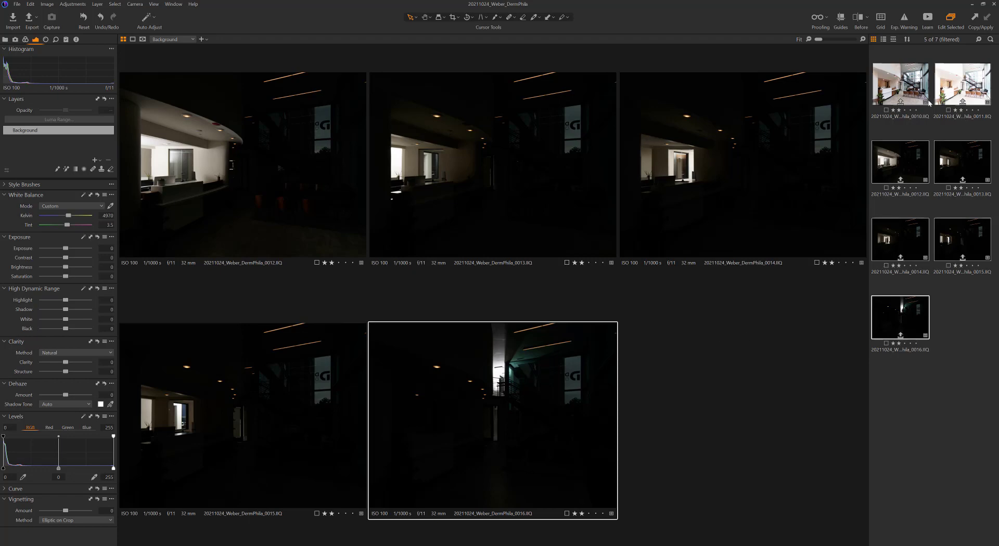
left_click(900, 83)
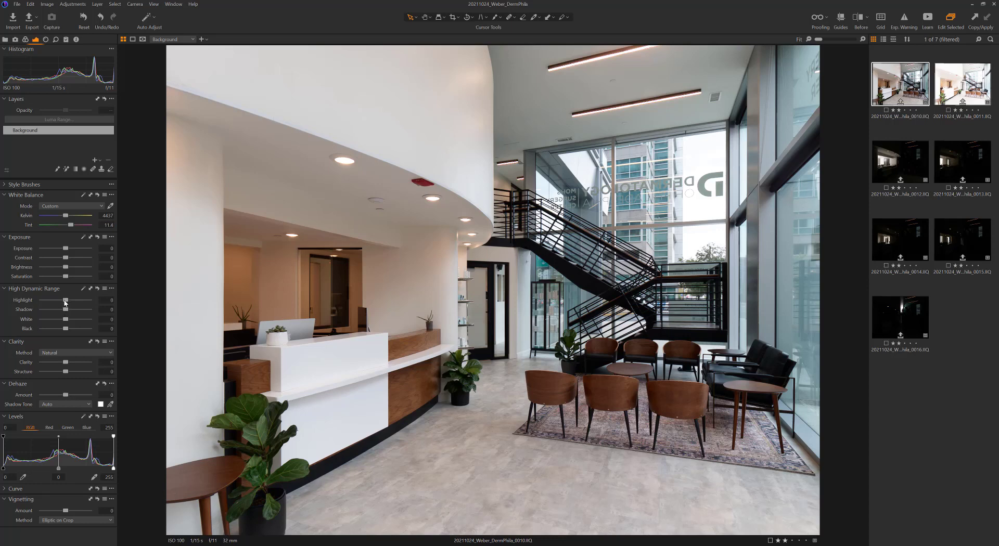
Set image 0010's High Dynamic Range Highlight to about -29 and Shadow to 36.
left_click_drag(66, 301, 61, 303)
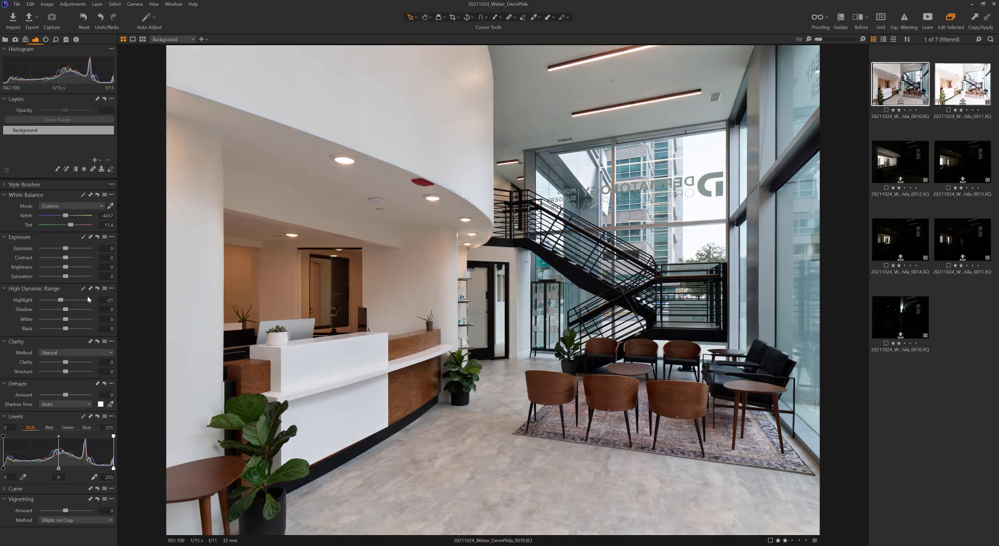
left_click_drag(60, 301, 75, 311)
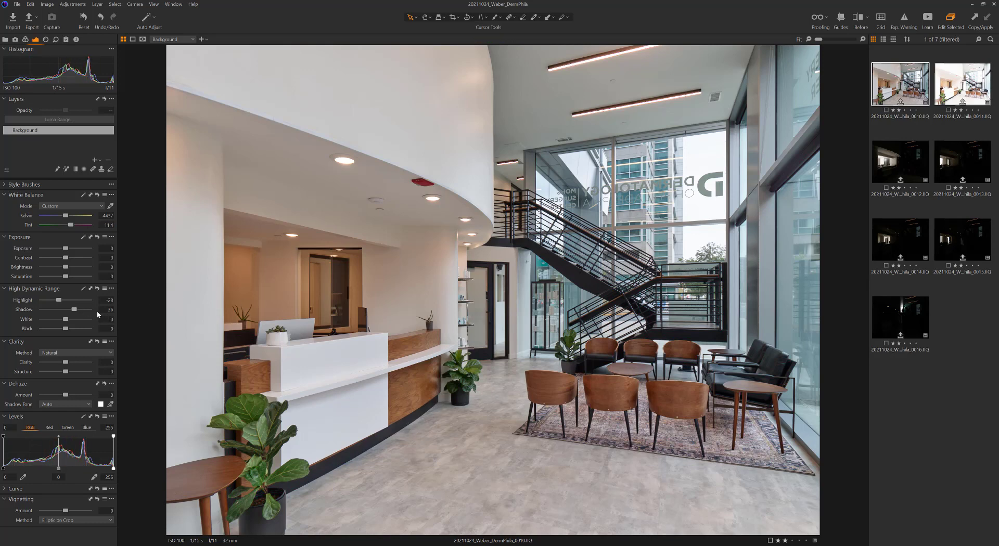
Copy 0010's adjustments except white balance onto 0011, then select all seven images.
left_click(950, 90, "ctrl")
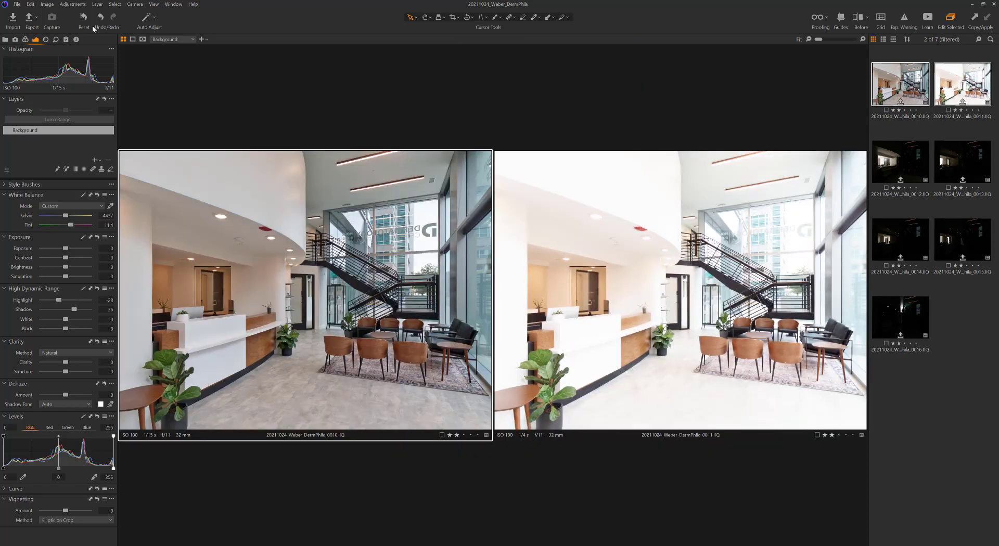
left_click(73, 4)
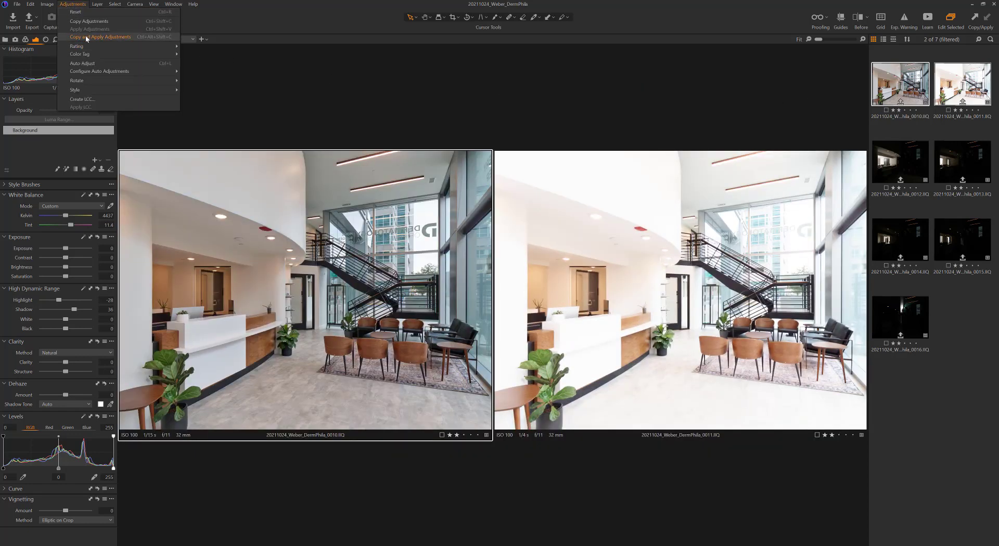
left_click(86, 38)
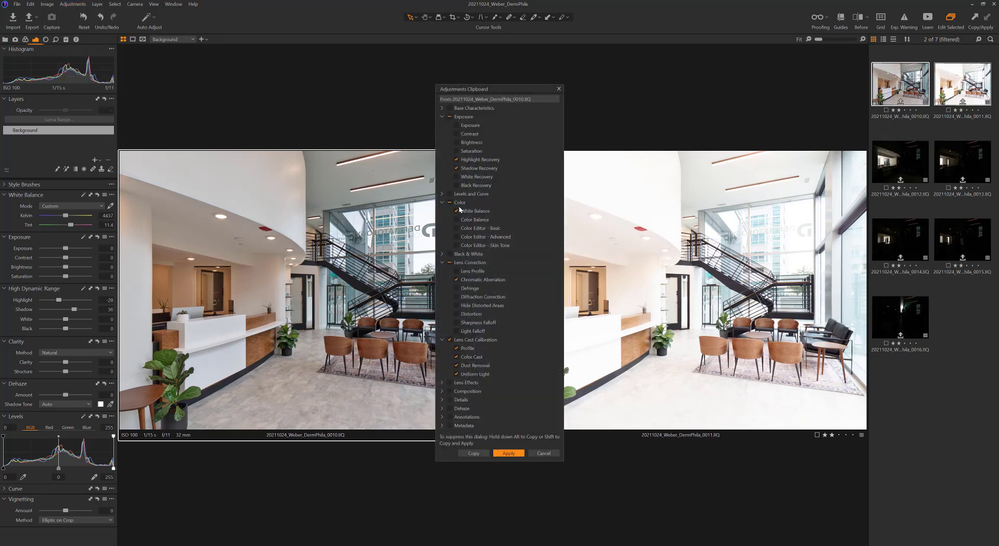
left_click(457, 210)
left_click(509, 454)
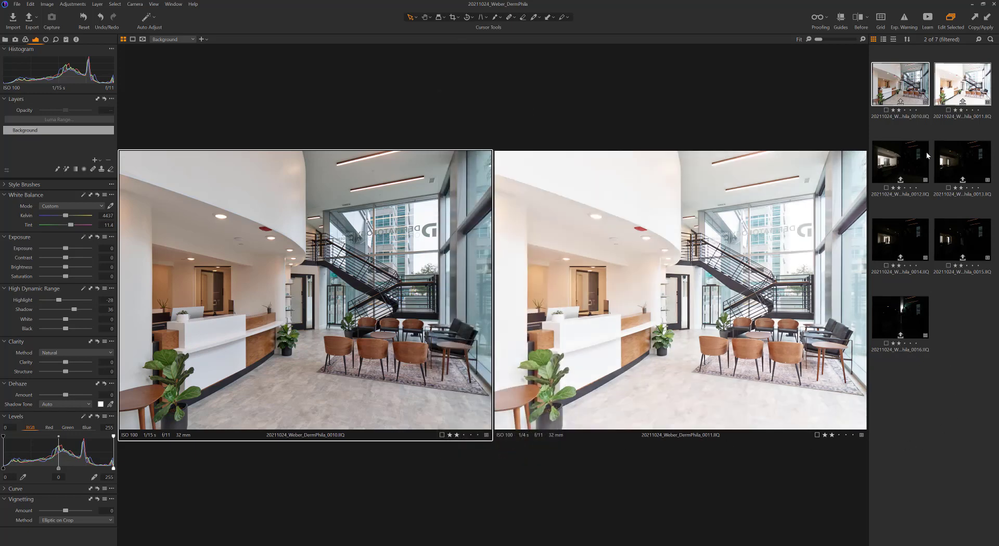
left_click(907, 317, "shift")
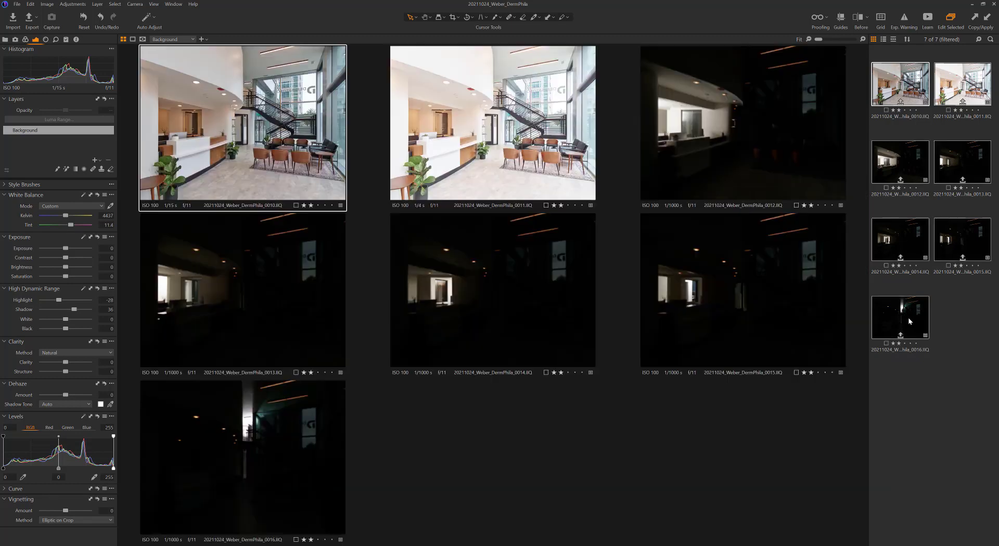
Export all seven images using the TIFF Adobe RGB (1998) 8-bit recipe.
left_click(29, 20)
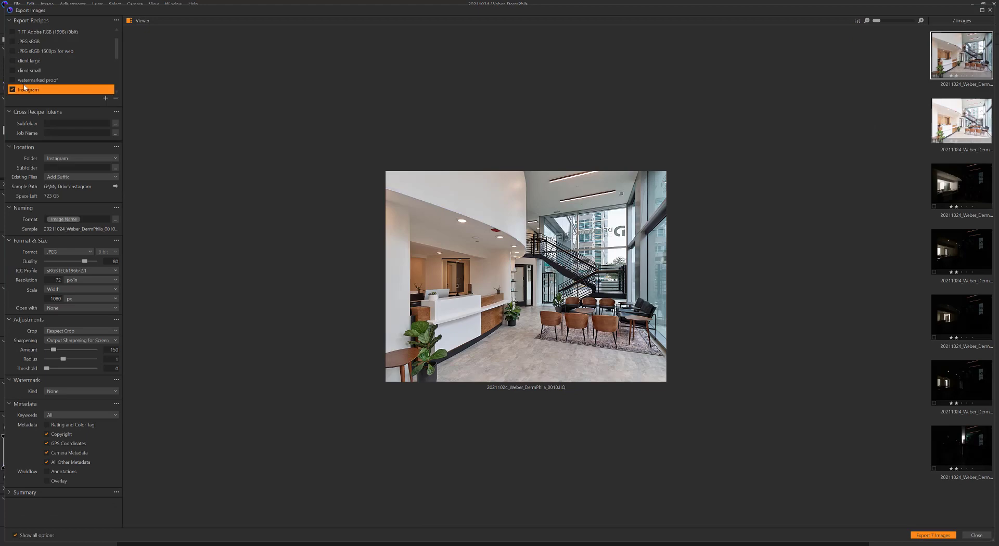
scroll(30, 65, "up", 2)
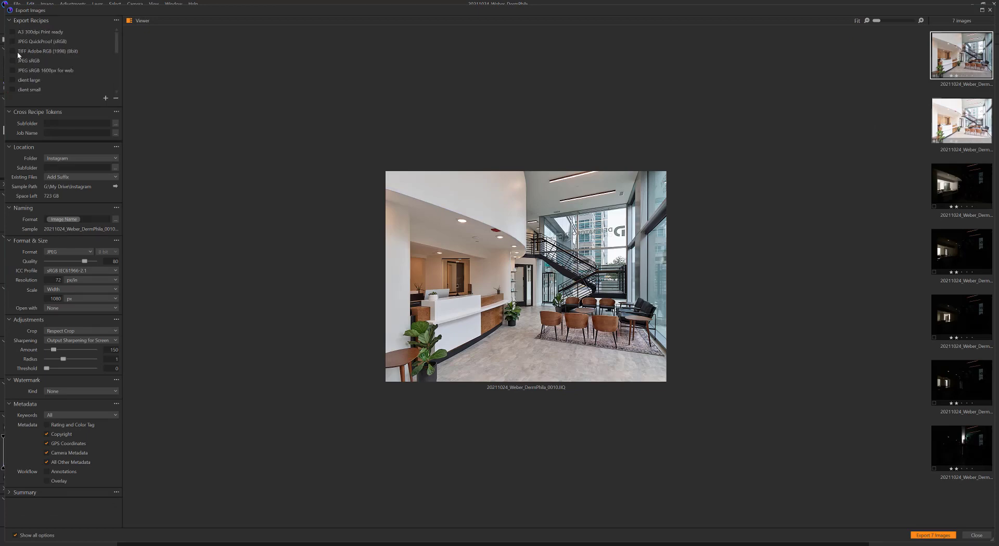
left_click(26, 53)
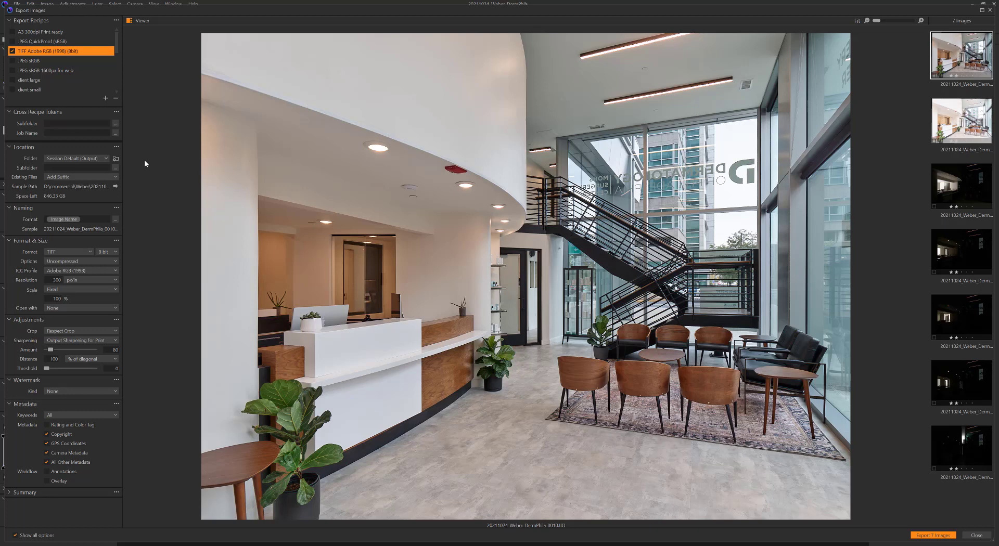
left_click(944, 536)
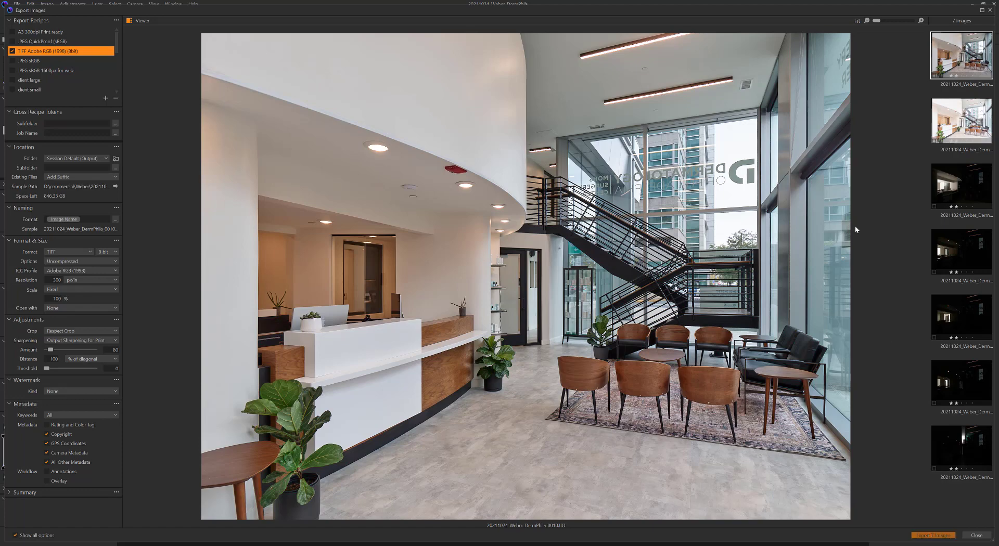